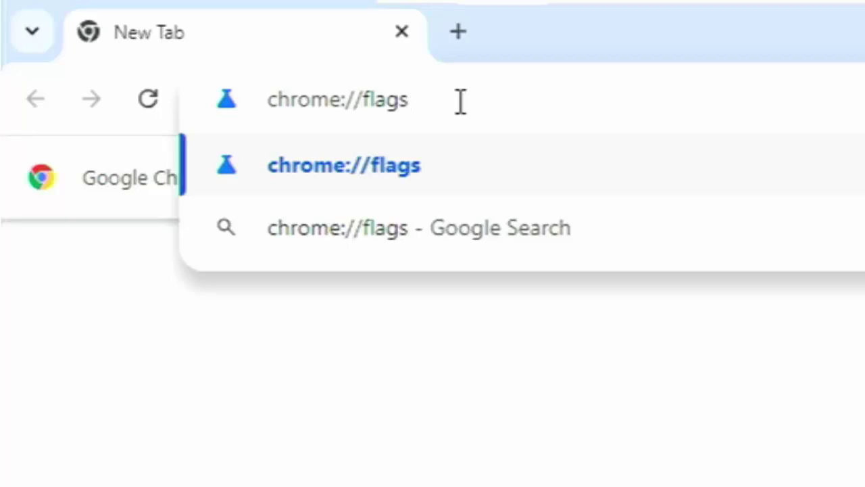
Open chrome://flags, find the Default Browser Prompt Refresh flag by searching "default browser", set it to Disabled and relaunch the browser.
key("Return")
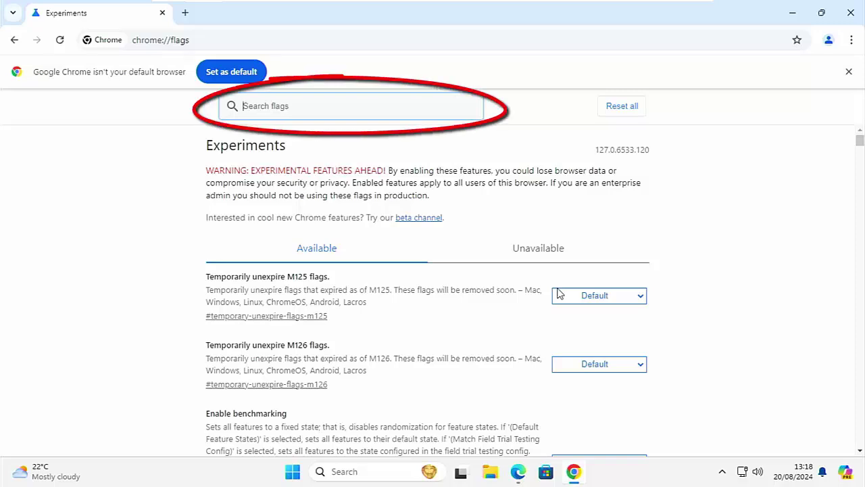
type("default browser")
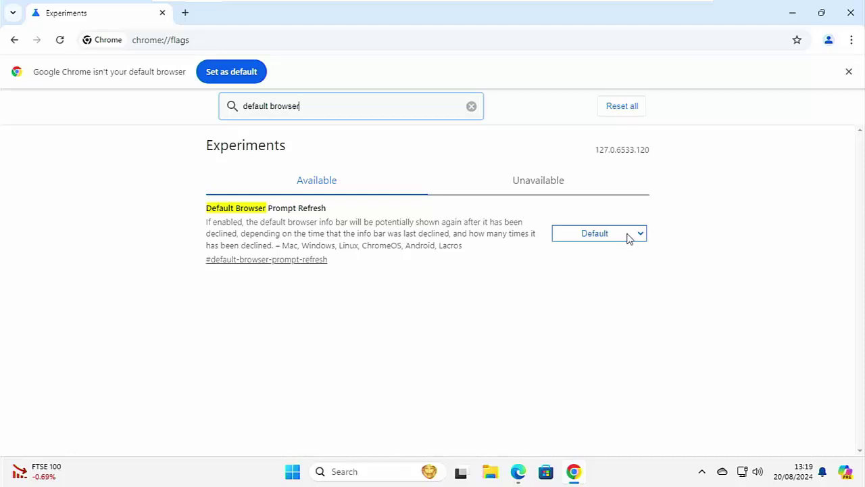
left_click(628, 237)
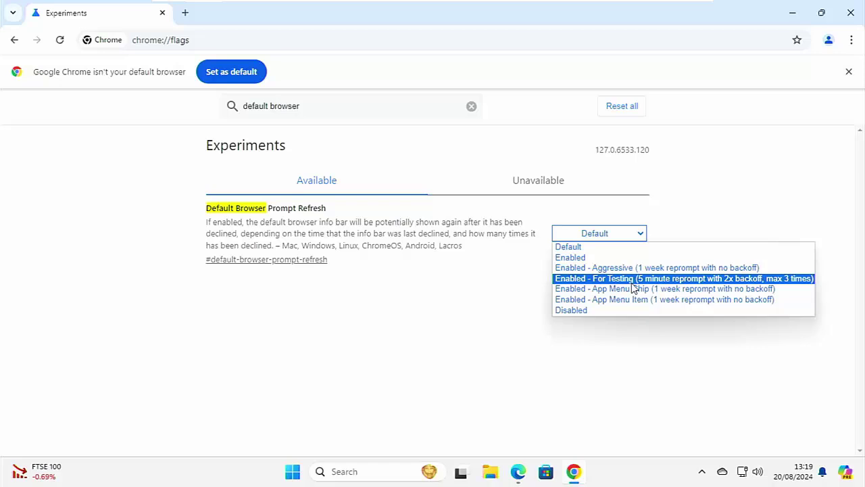
left_click(589, 312)
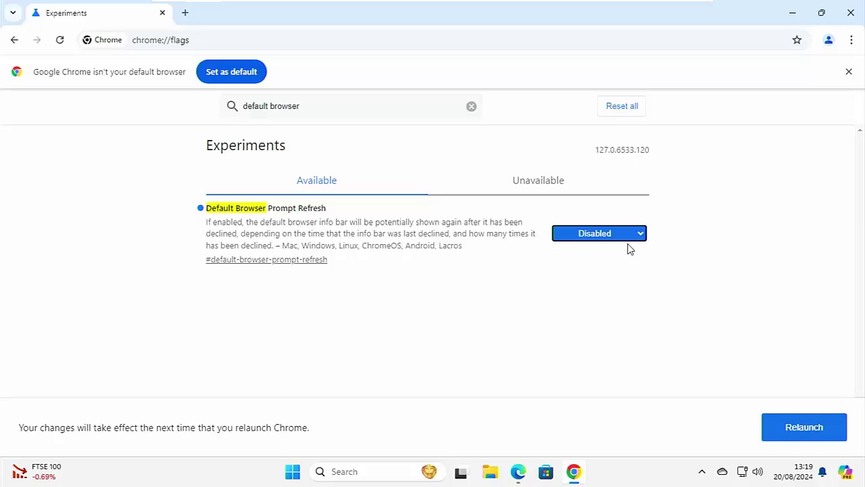
left_click(783, 430)
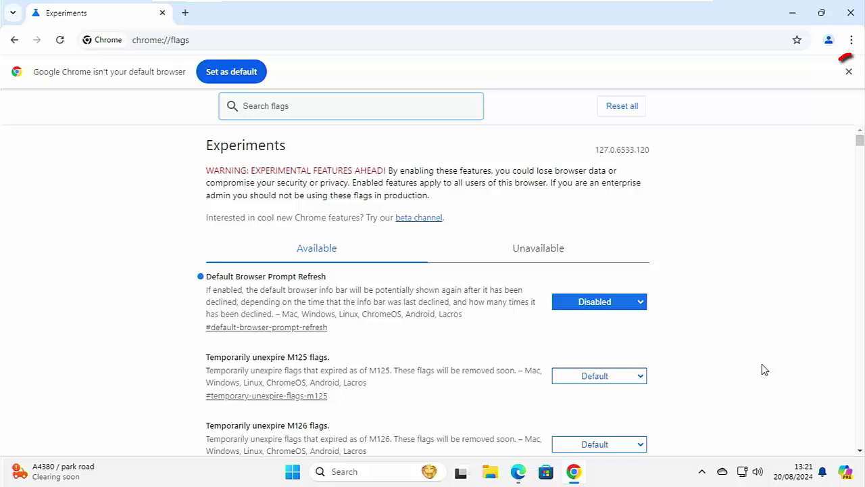
Dismiss the default browser info bar and close the browser window.
left_click(849, 72)
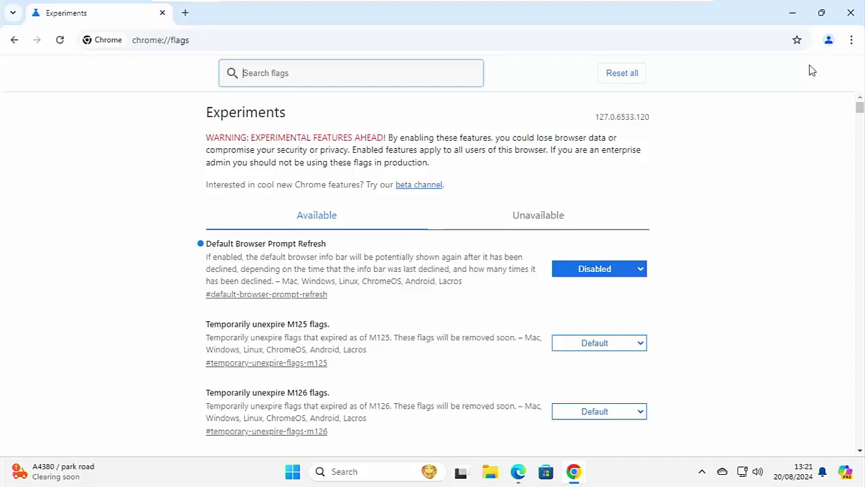
left_click(851, 13)
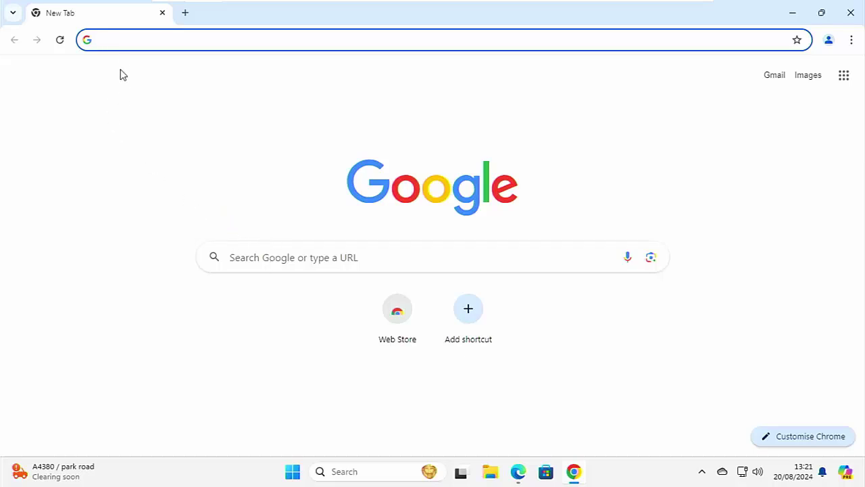
Open chrome://flags in the reopened browser and search the flags for "default browser".
left_click(125, 41)
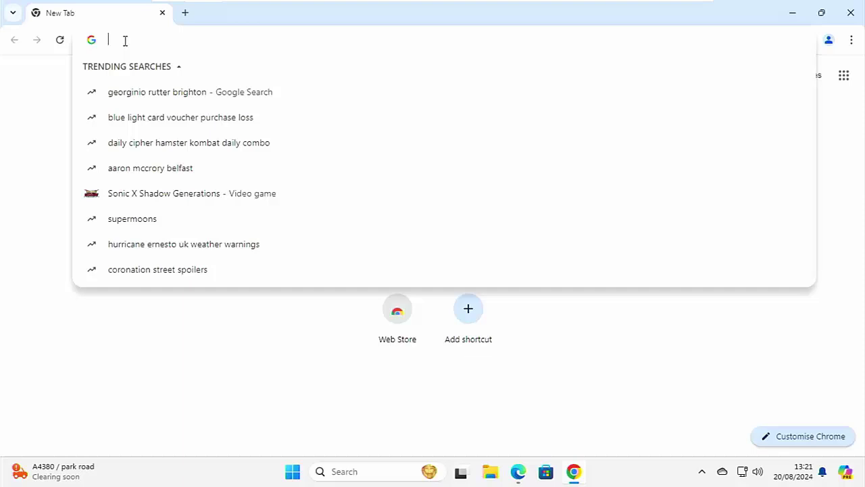
type("chrome://flags")
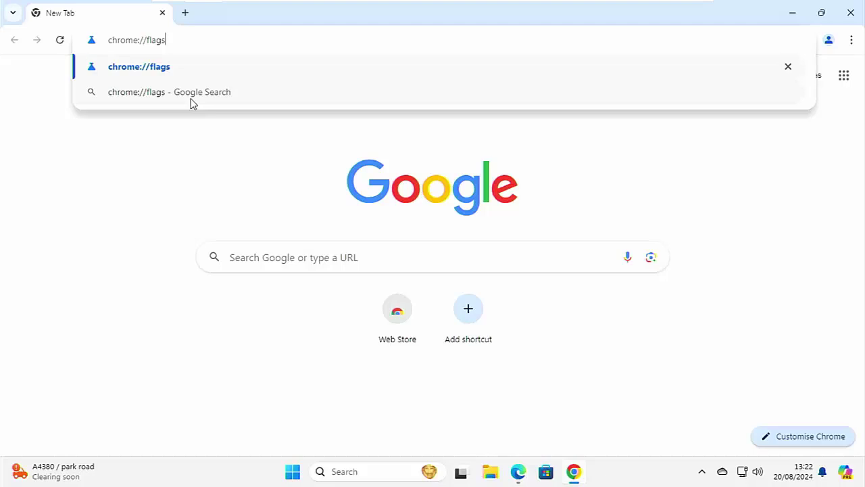
key("Return")
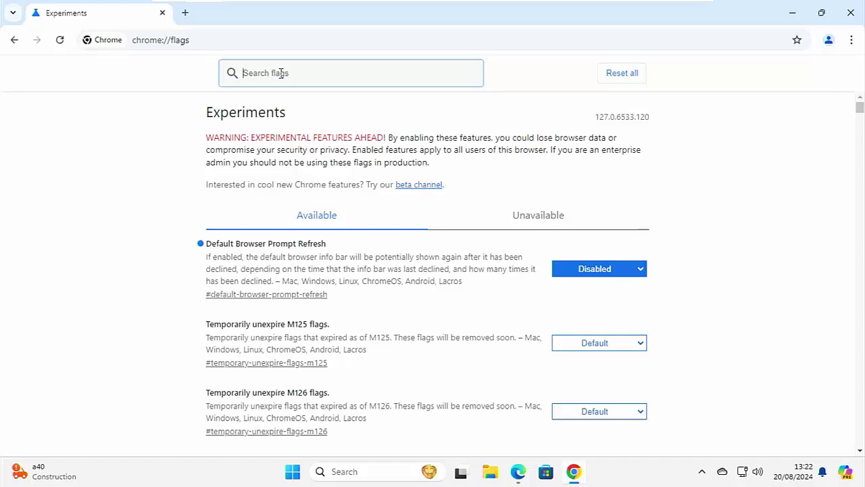
type("default browser")
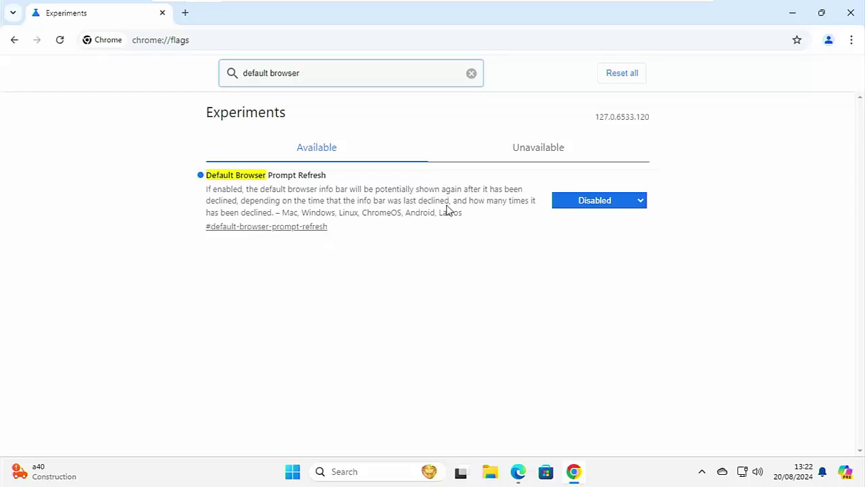
Set the Default Browser Prompt Refresh flag to Default and relaunch the browser.
left_click(636, 204)
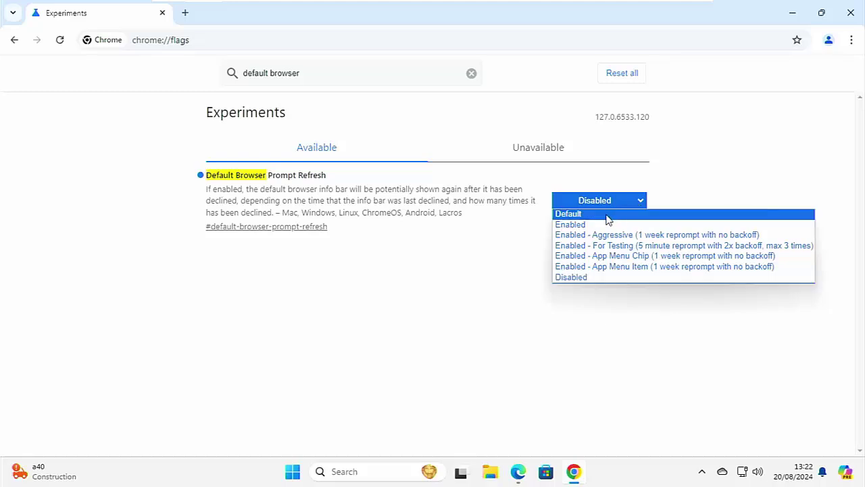
left_click(608, 215)
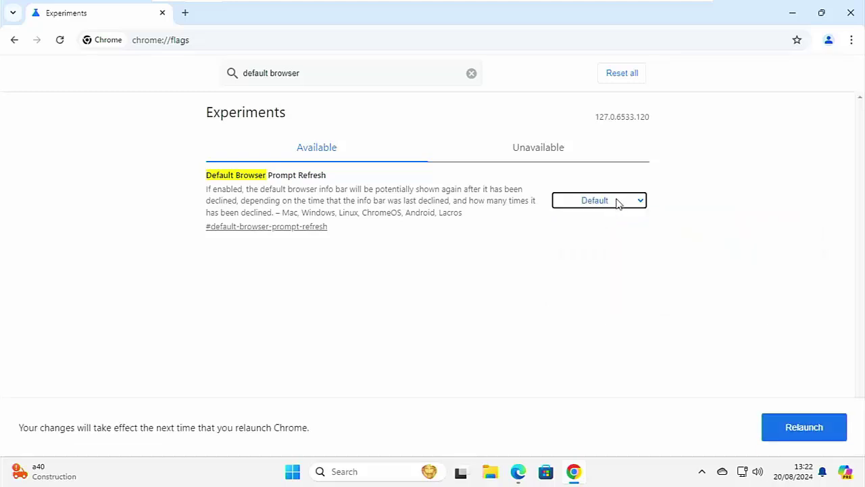
left_click(616, 202)
left_click(608, 224)
left_click(604, 200)
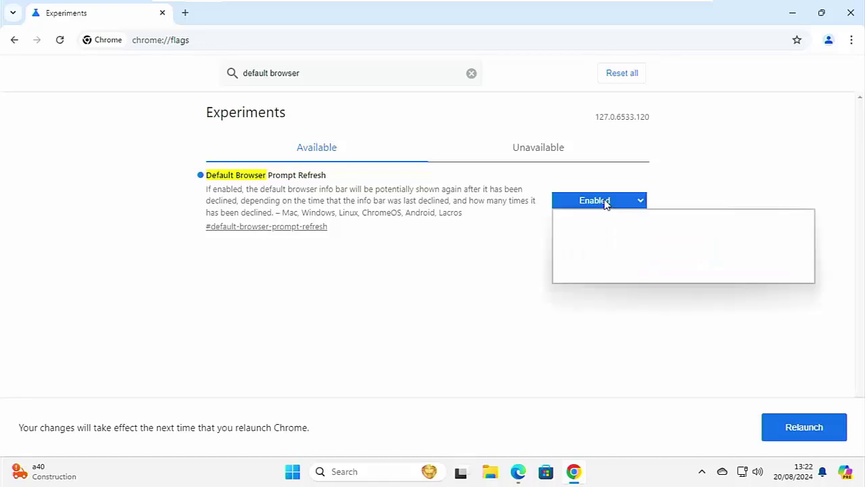
left_click(606, 216)
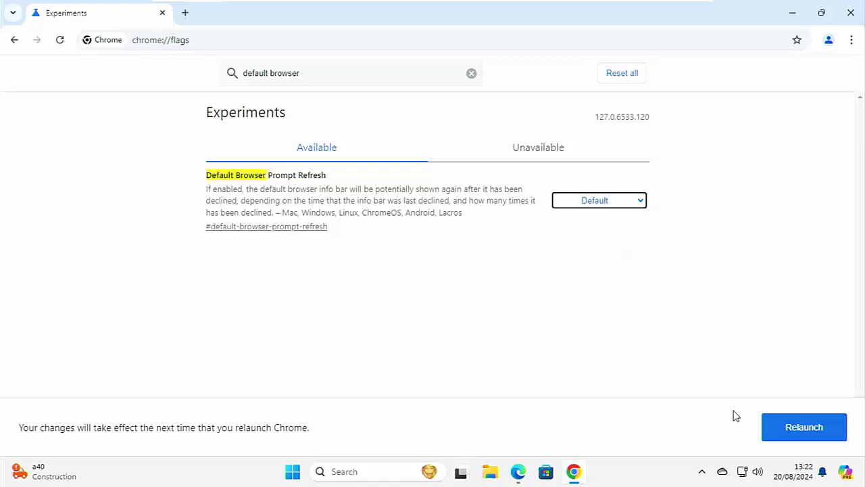
left_click(807, 438)
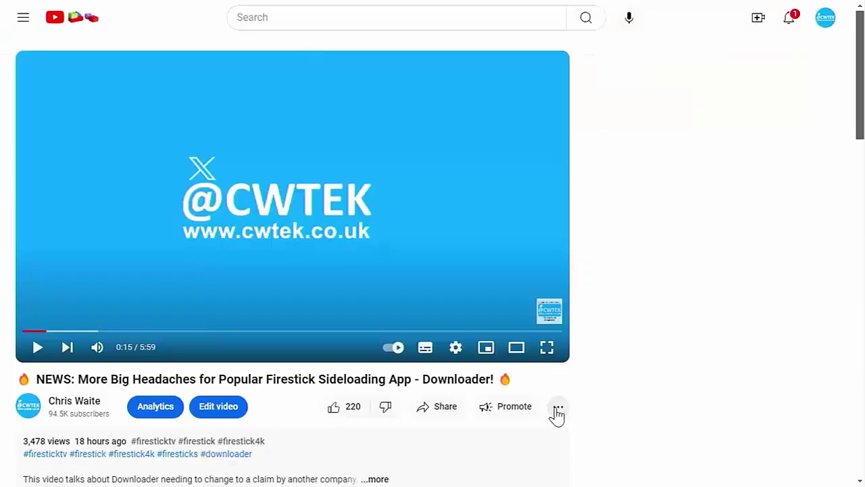
Open the Super Thanks dialog for the YouTube video, preview a £75.00 amount and close it without buying.
left_click(557, 408)
left_click(598, 314)
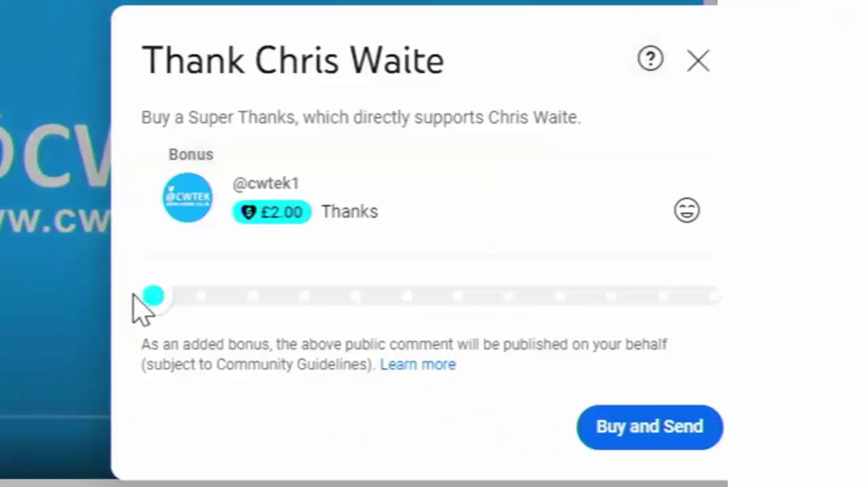
left_click_drag(157, 296, 502, 305)
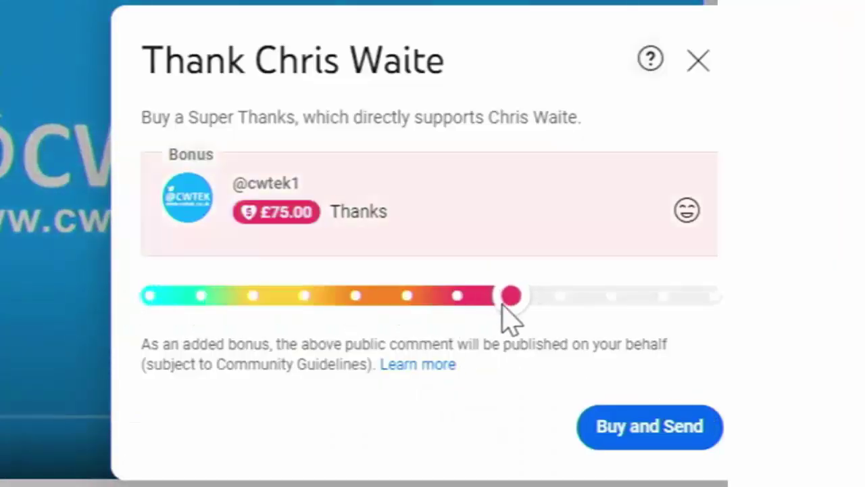
left_click(698, 61)
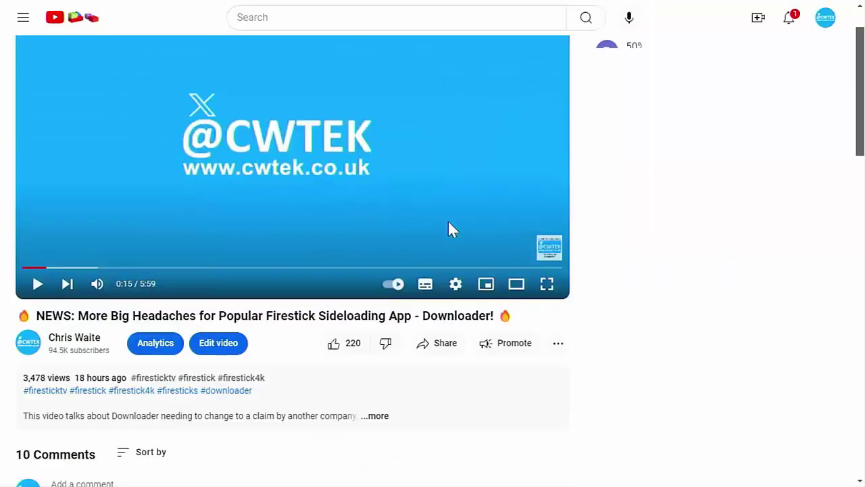
Expand the video's description and look through its website, shop and product links.
scroll(450, 228, "down", 1)
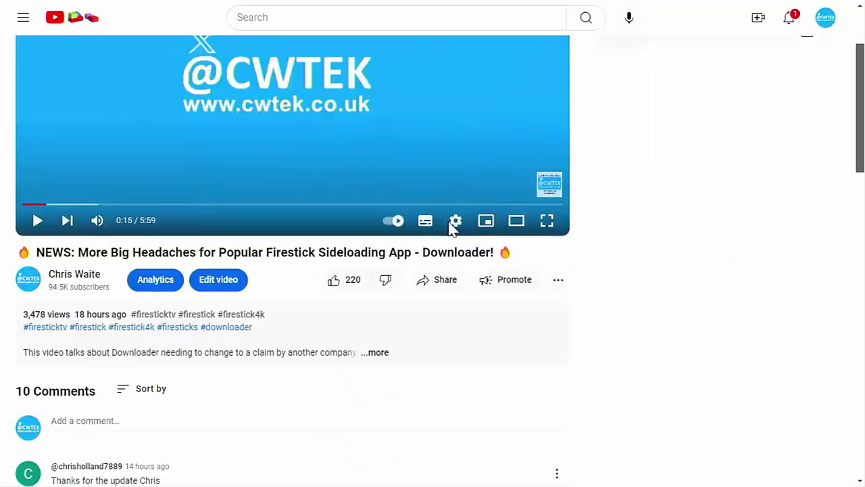
left_click(376, 353)
scroll(384, 360, "down", 3)
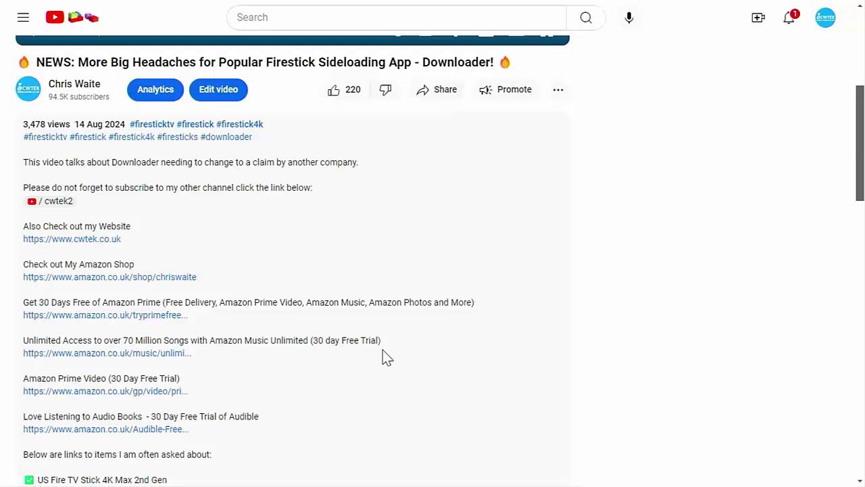
scroll(387, 358, "down", 1)
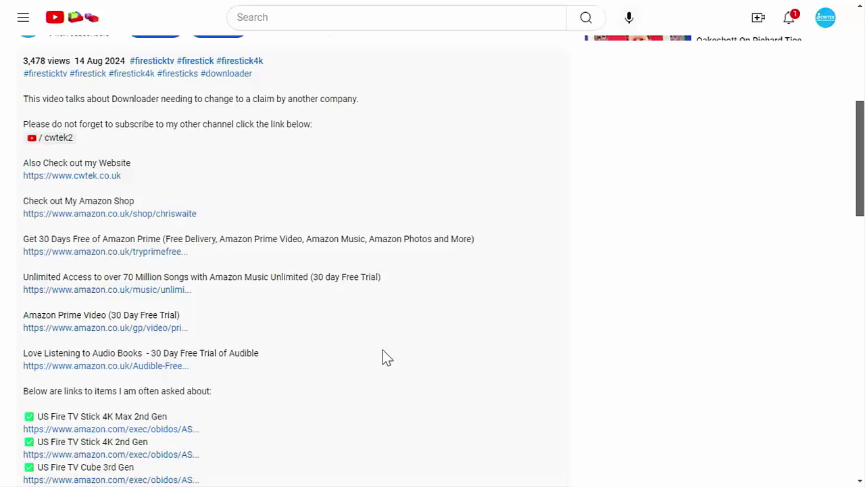
scroll(386, 358, "down", 2)
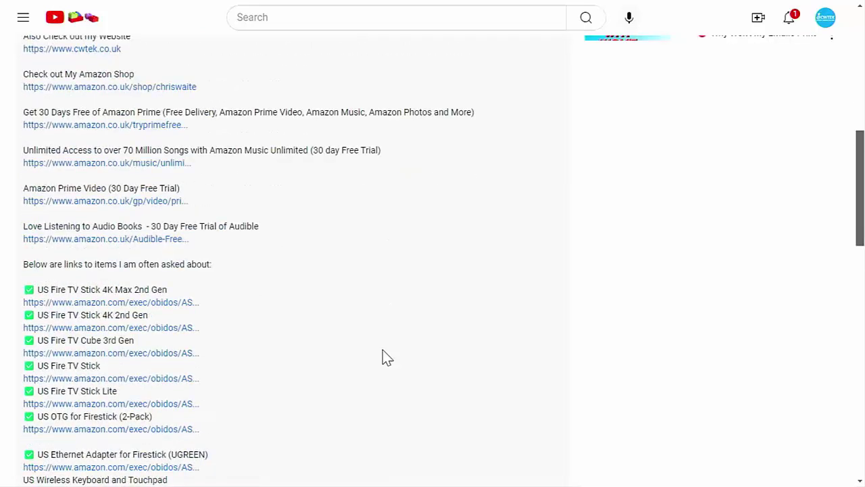
scroll(387, 358, "up", 2)
scroll(384, 358, "up", 4)
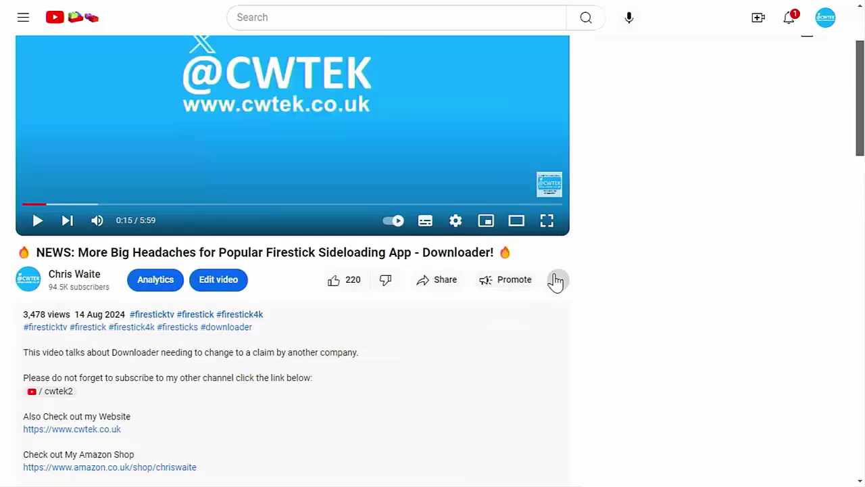
Reopen the video's Super Thanks dialog, preview a £15.00 amount and close it without buying.
left_click(557, 280)
left_click(581, 336)
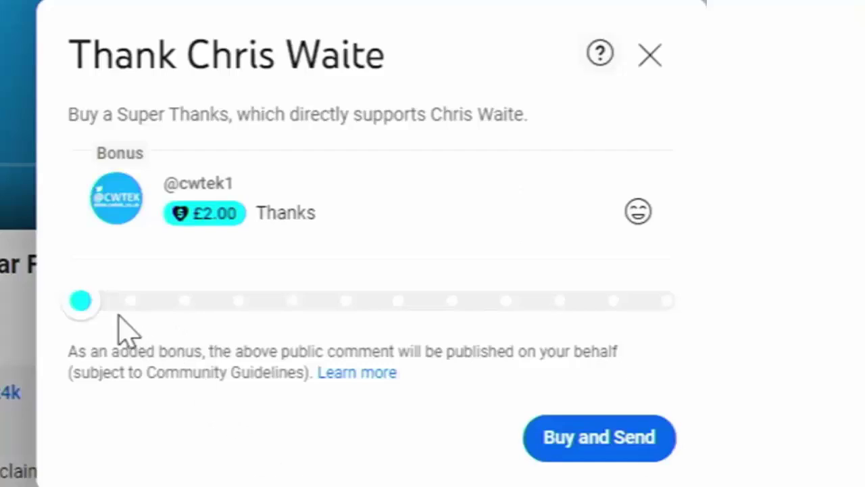
left_click_drag(87, 304, 264, 305)
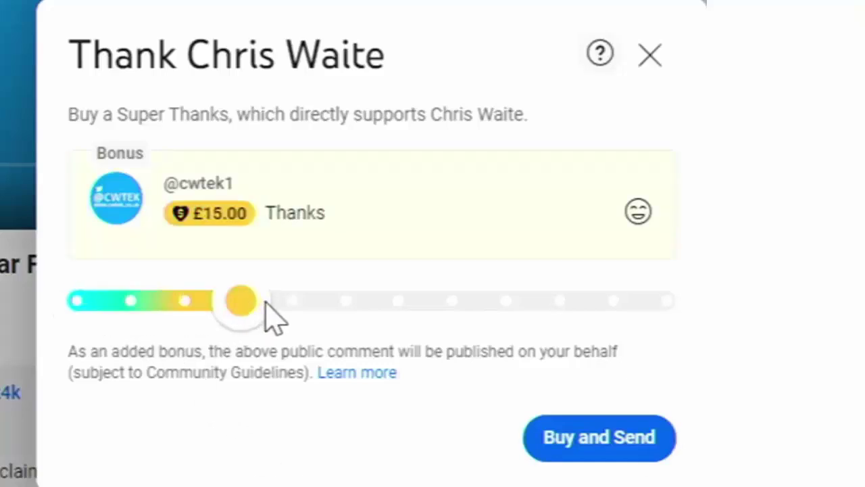
left_click(650, 54)
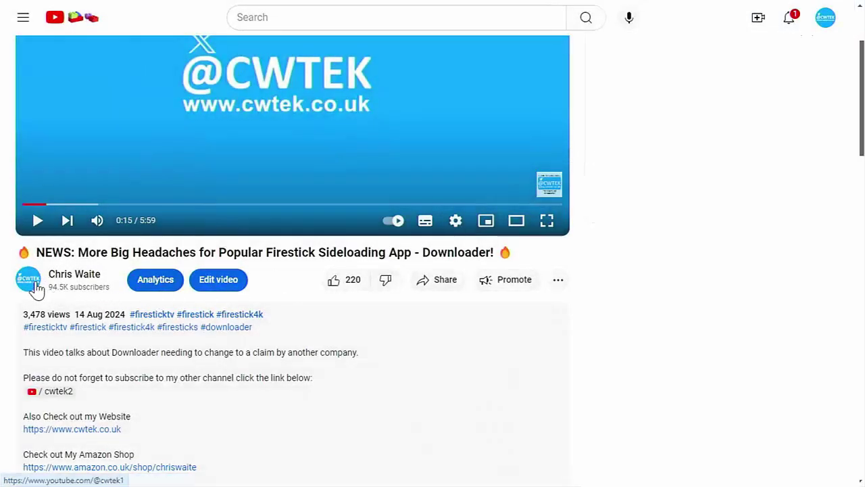
Open the video's channel page and browse its videos, playlists, Shorts and Fire TV Stick sections.
left_click(36, 287)
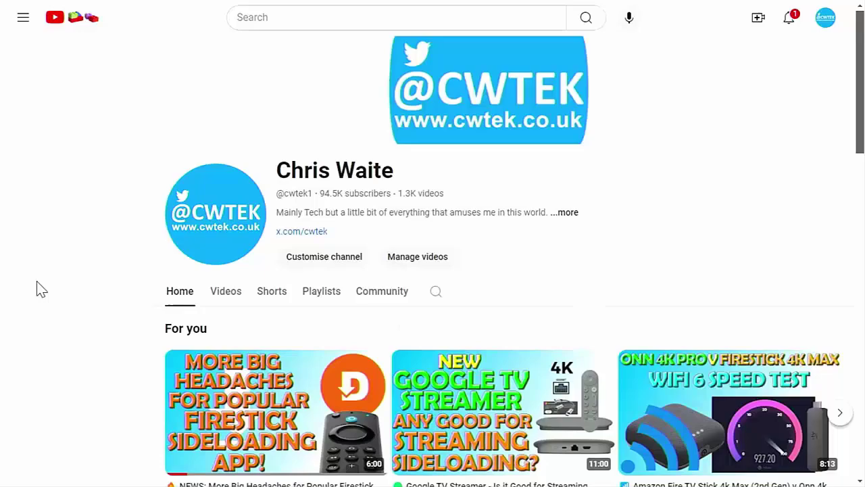
scroll(468, 289, "down", 2)
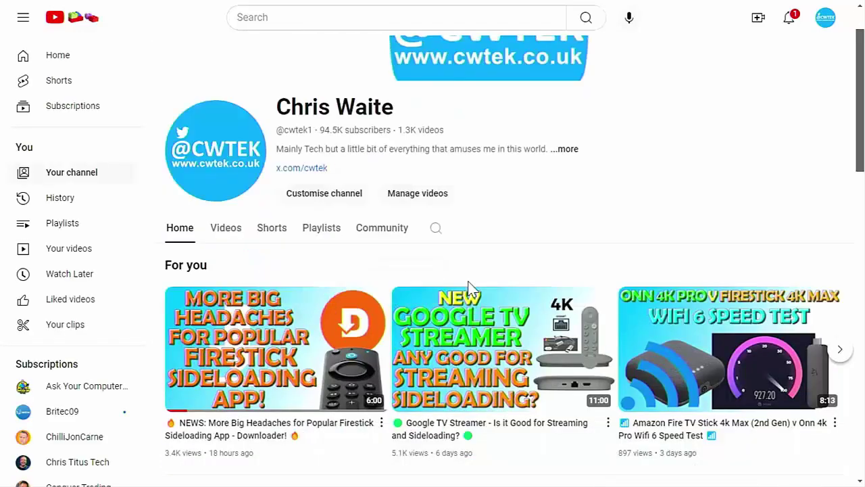
scroll(468, 289, "down", 4)
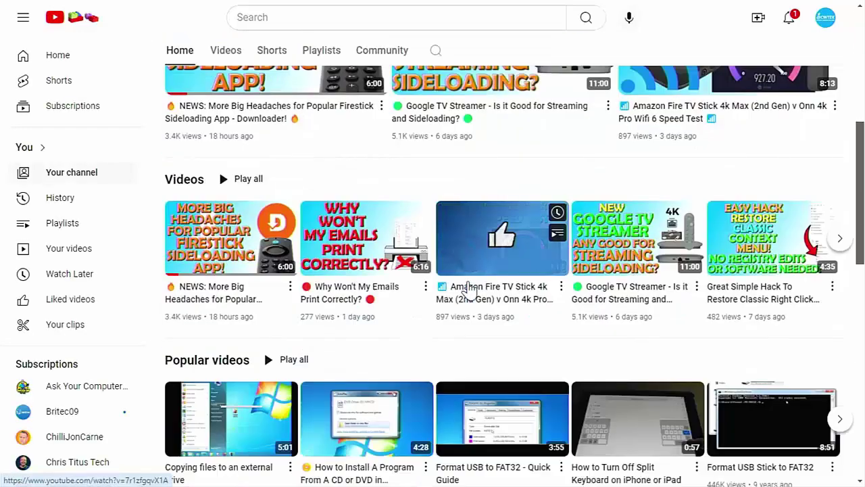
scroll(470, 289, "down", 4)
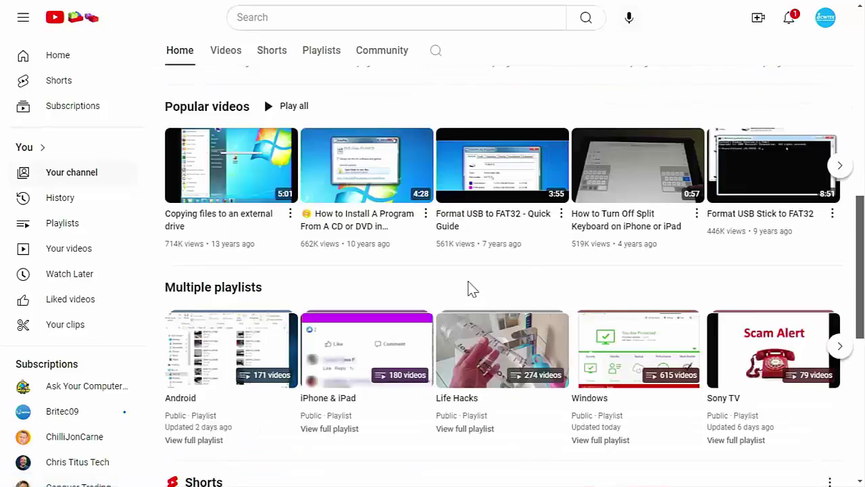
scroll(469, 289, "down", 3)
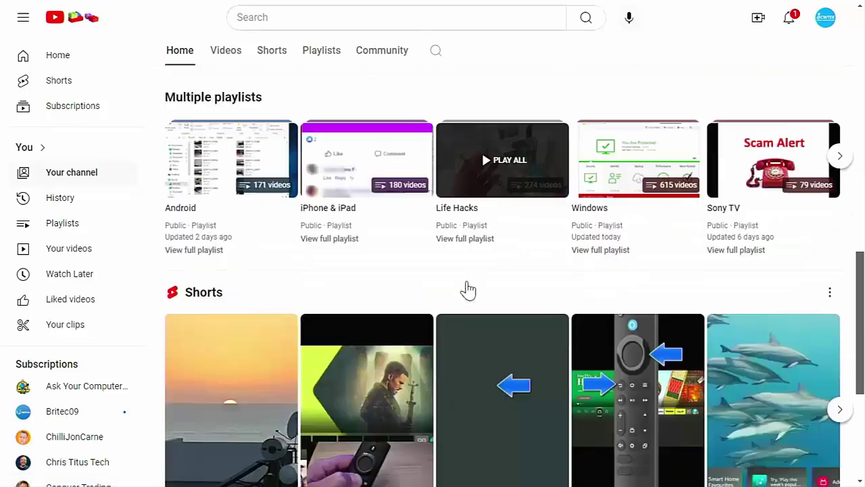
scroll(468, 289, "down", 3)
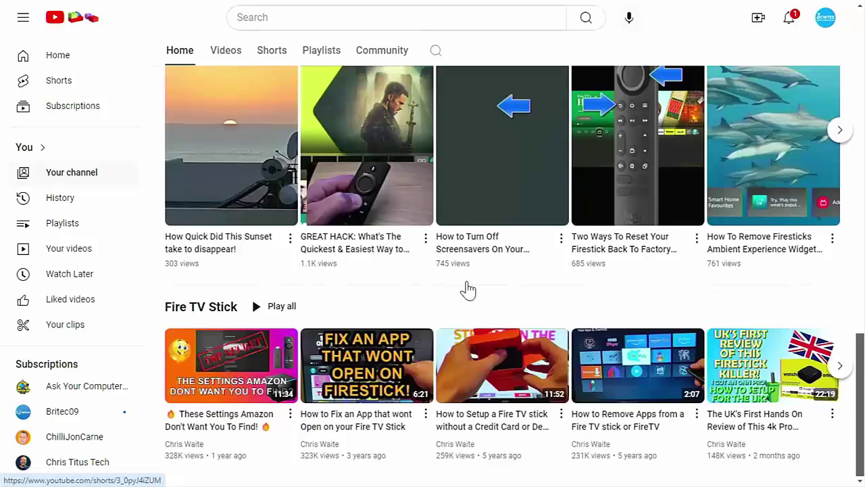
scroll(468, 287, "up", 3)
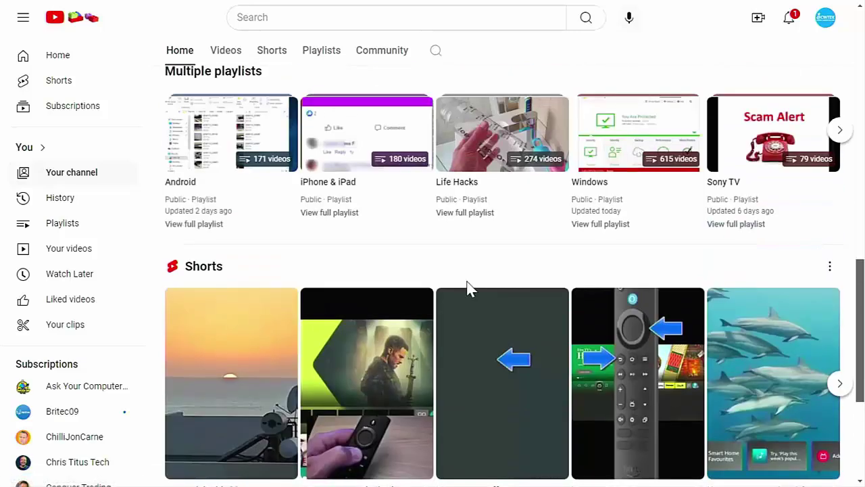